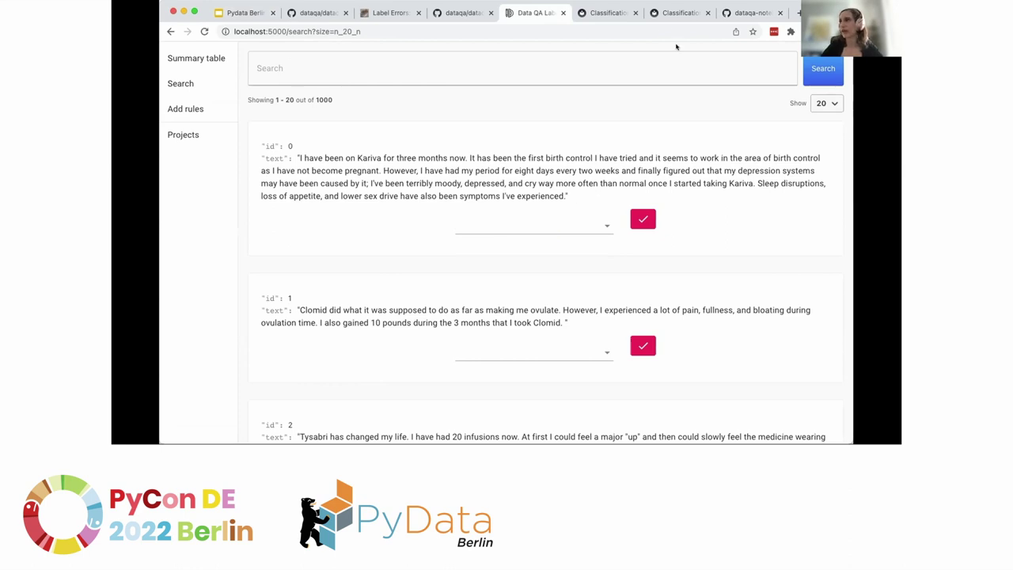
Open the rule guide for named entity recognition projects and read how the regex match on entity rule works
click(604, 13)
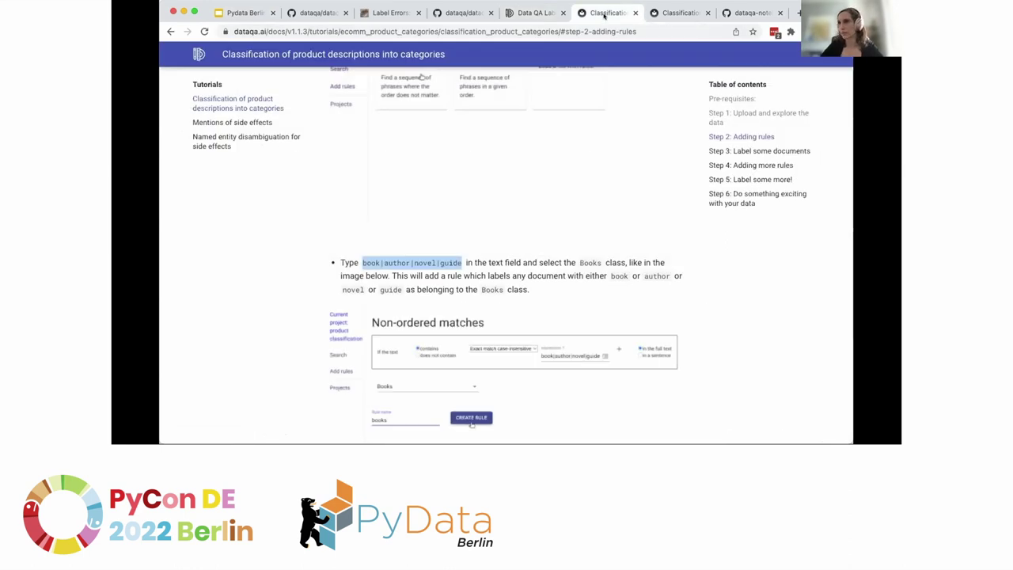
click(664, 15)
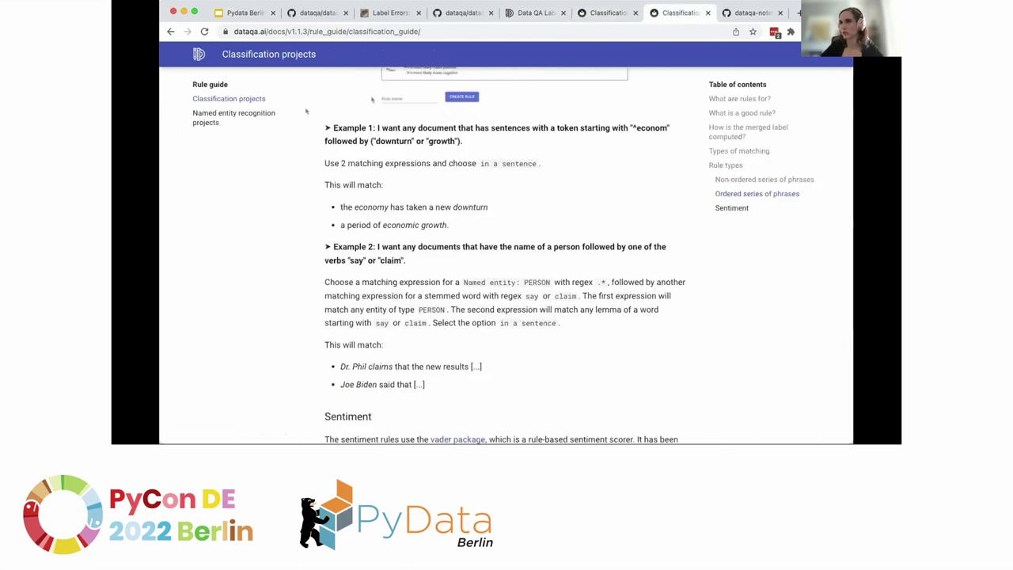
click(227, 112)
scroll(667, 324, down, 10)
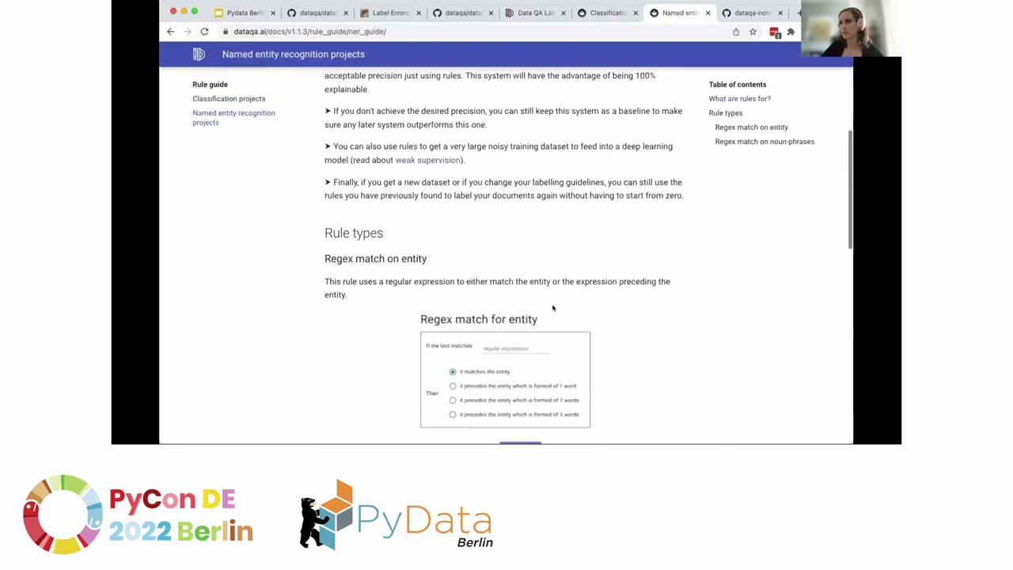
scroll(667, 323, down, 3)
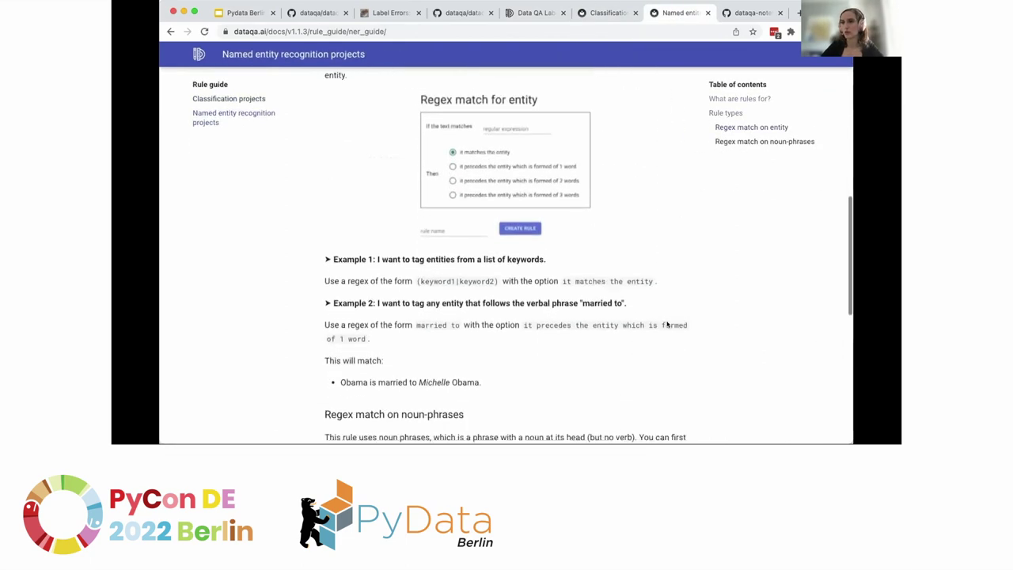
scroll(553, 329, down, 1)
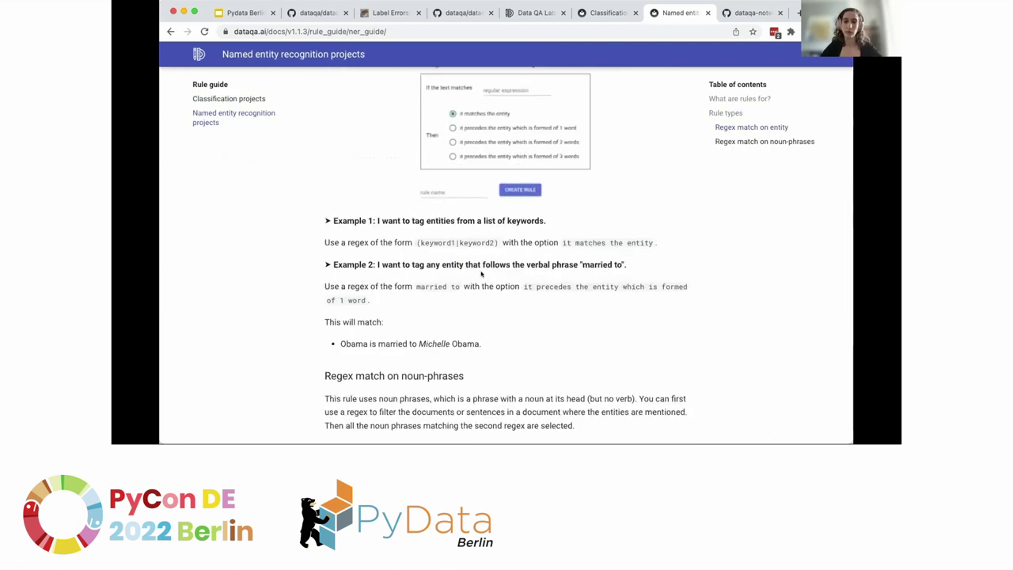
scroll(490, 287, down, 1)
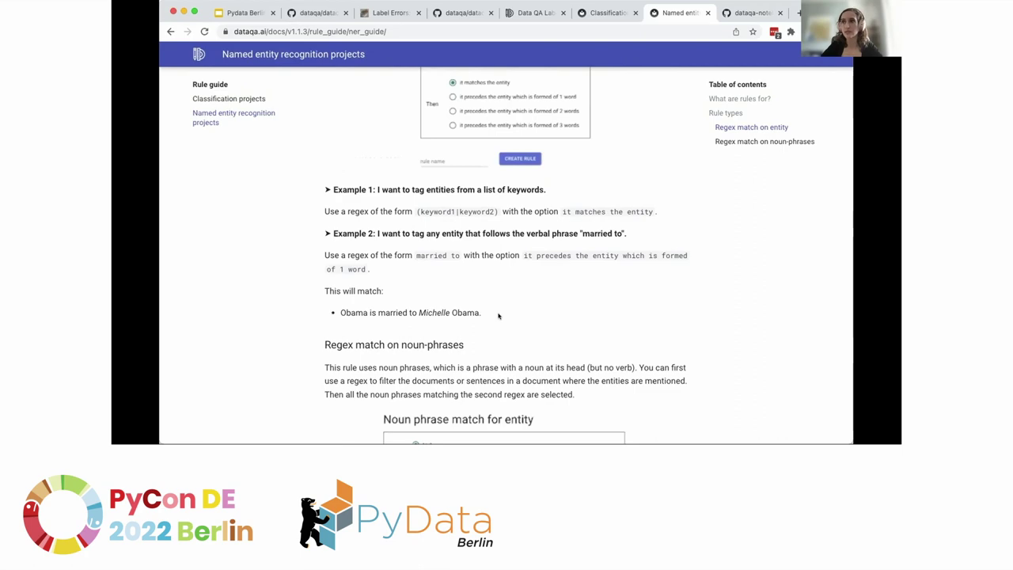
scroll(497, 316, down, 1)
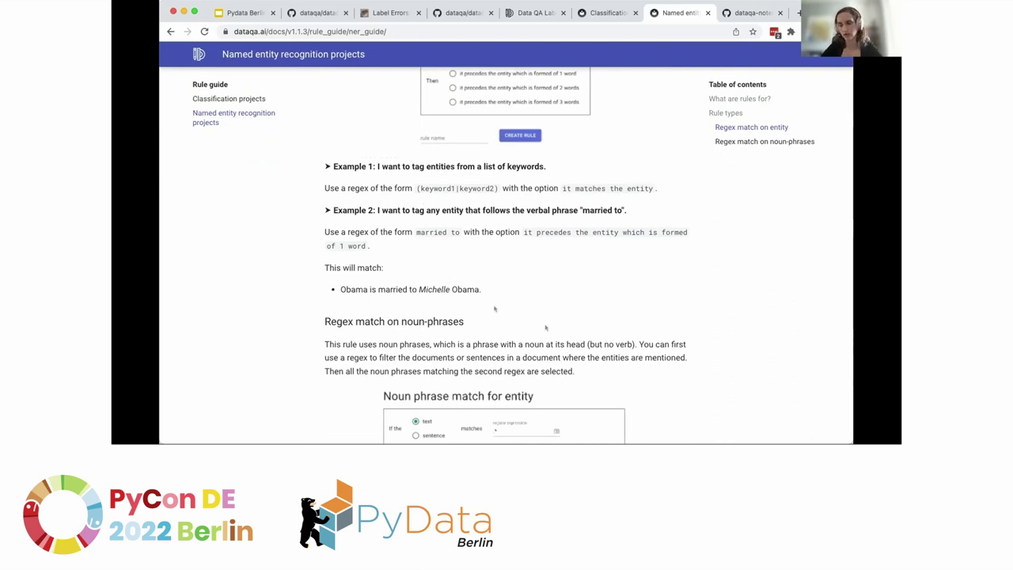
Read the guide's section on regex match on noun-phrases, including its ingredients and symptom list examples
scroll(608, 351, down, 4)
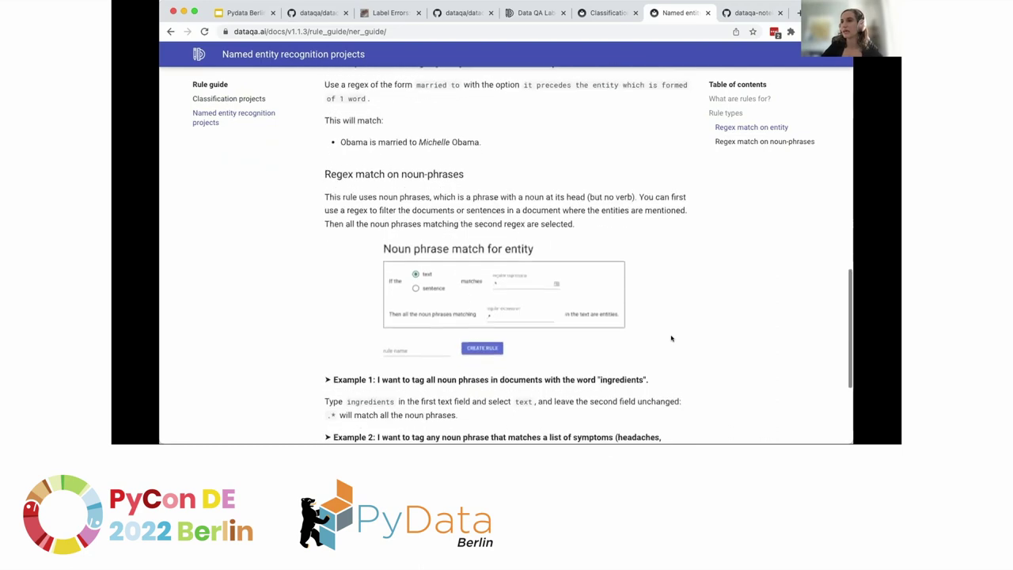
scroll(671, 339, down, 4)
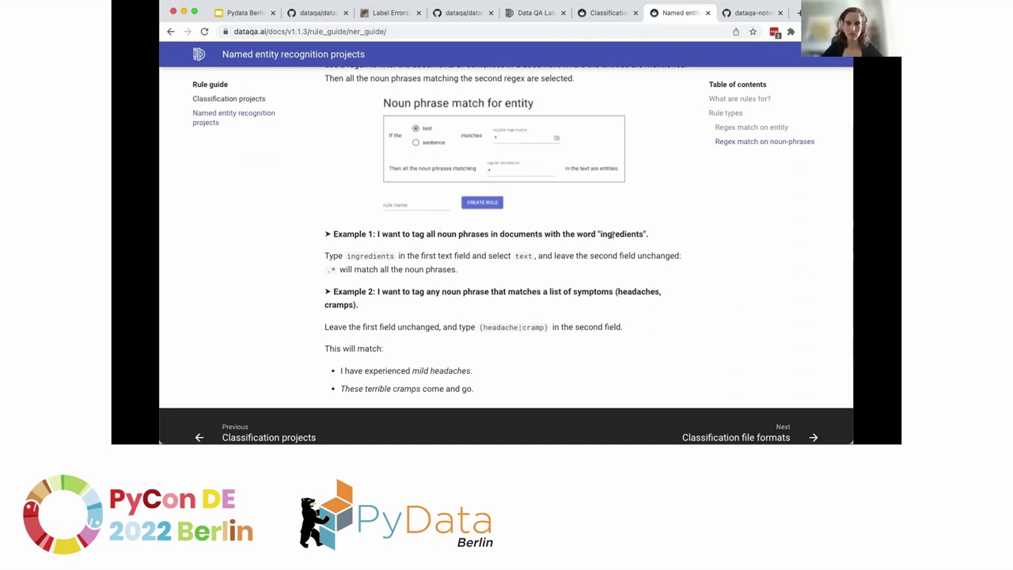
scroll(608, 269, down, 1)
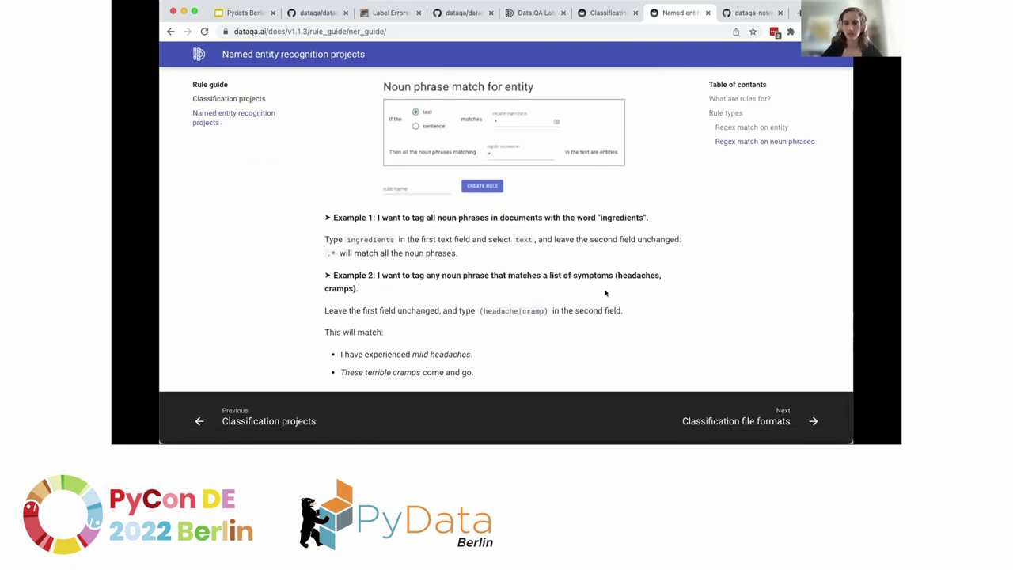
scroll(533, 359, down, 1)
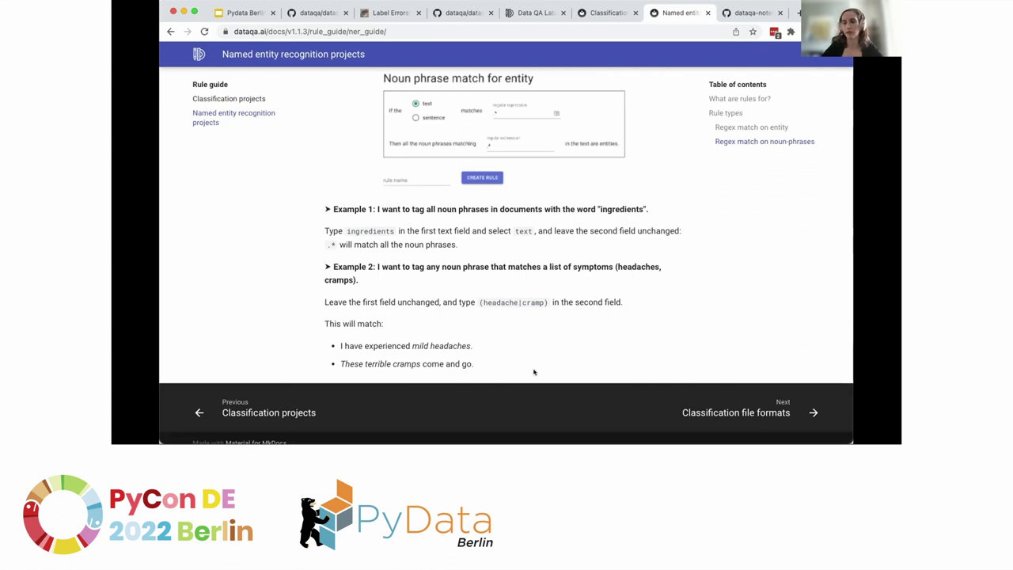
scroll(533, 372, down, 1)
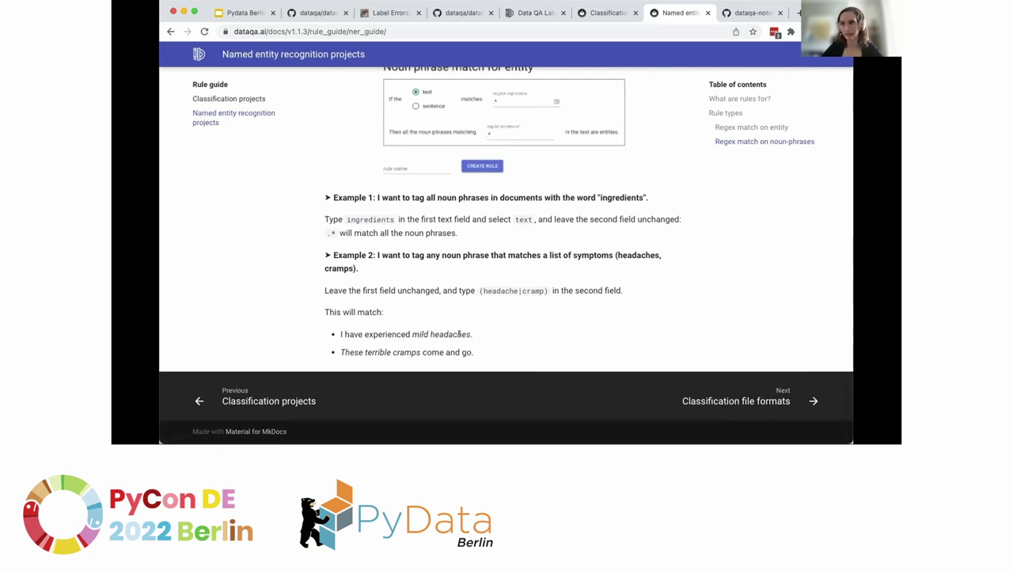
drag(462, 333, 414, 333)
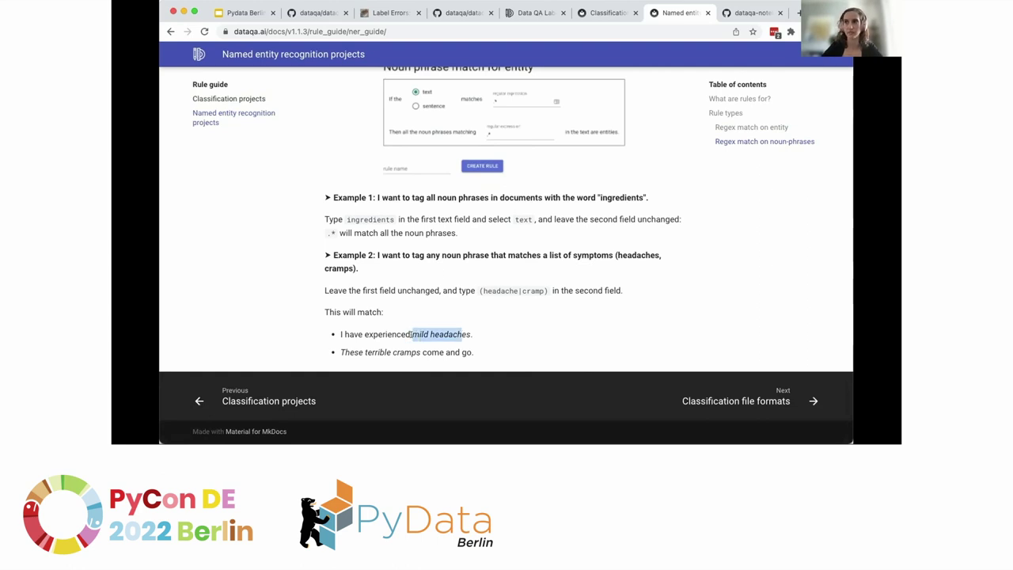
click(495, 332)
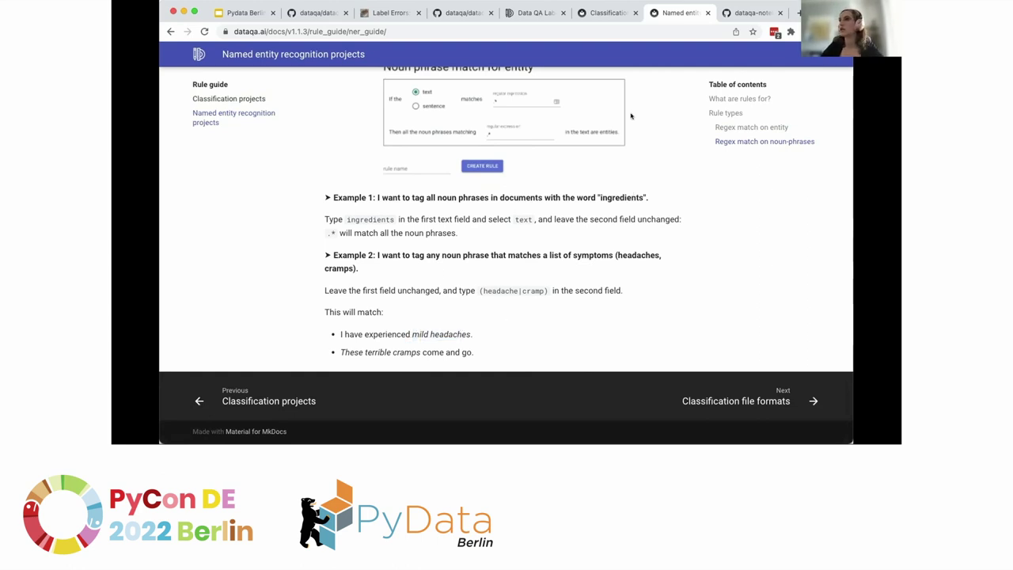
Copy the expression (headache|nausea|weight gain|dizz|insomnia) from Step 2: Adding rules of the Mentions of side effects tutorial
click(611, 12)
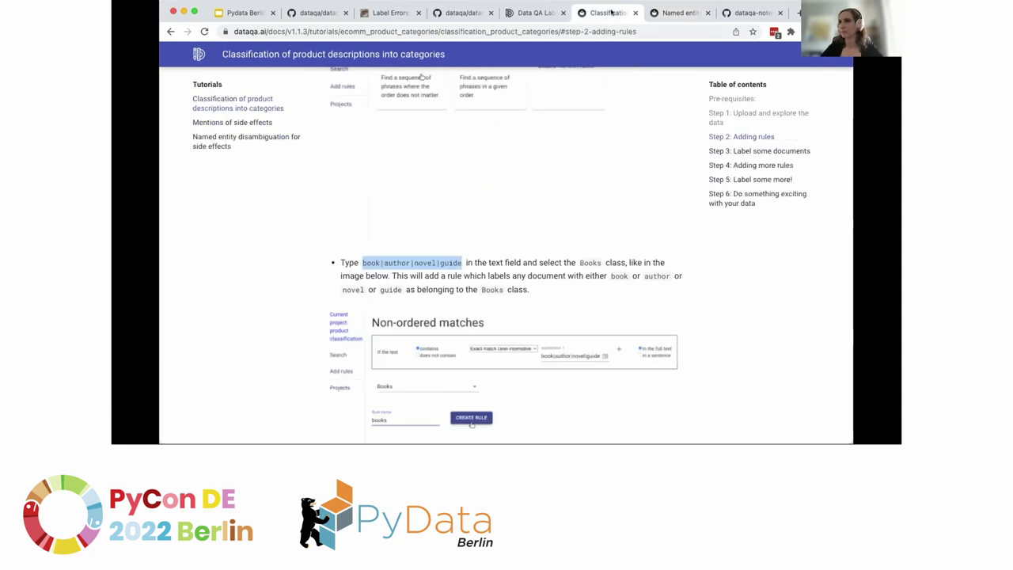
click(234, 122)
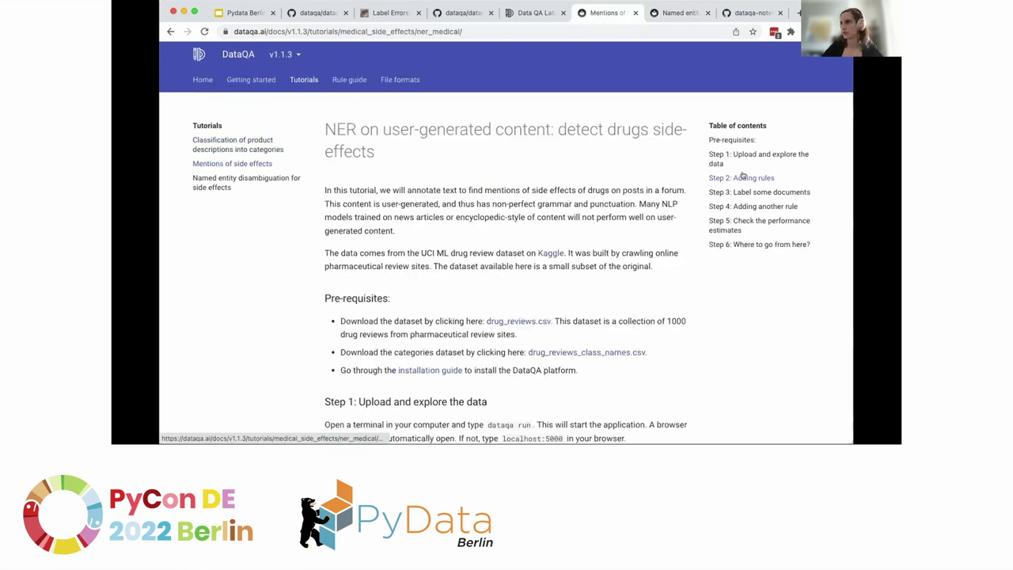
click(743, 177)
scroll(509, 301, down, 3)
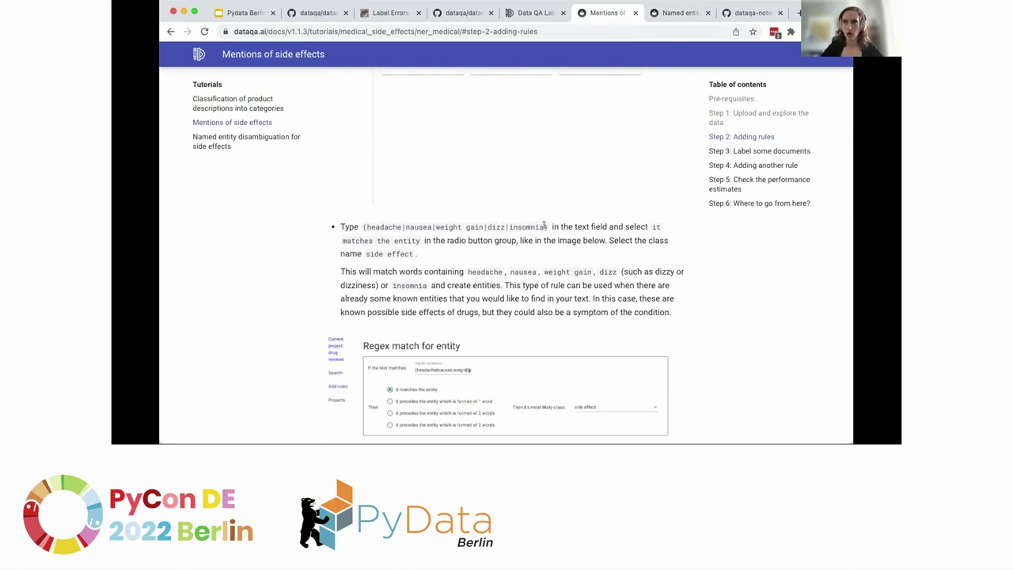
drag(551, 227, 359, 220)
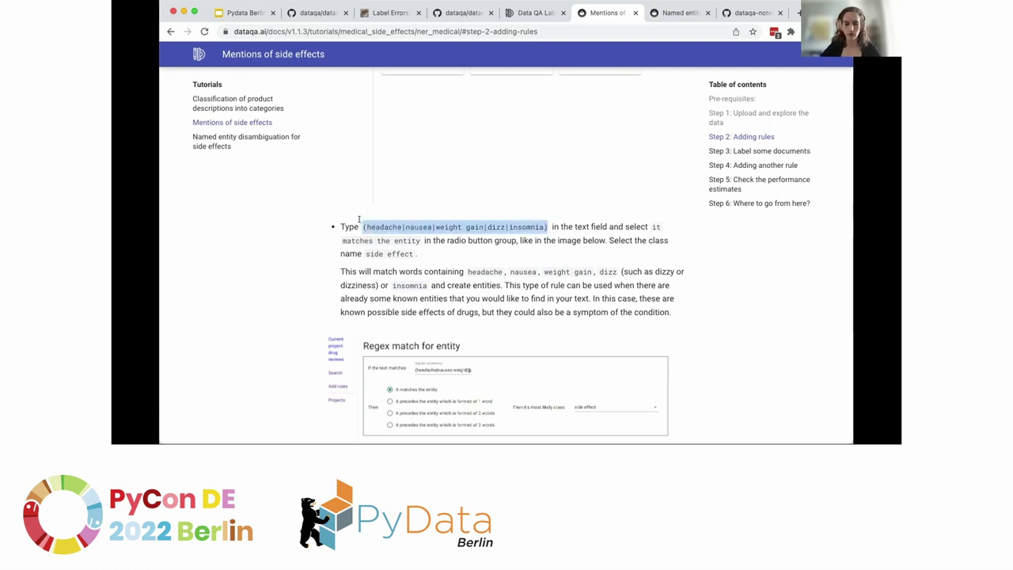
Start a Regex match on entity rule in the drug reviews project with the expression (headache|nausea|weight gain|dizz|insomnia)
click(527, 14)
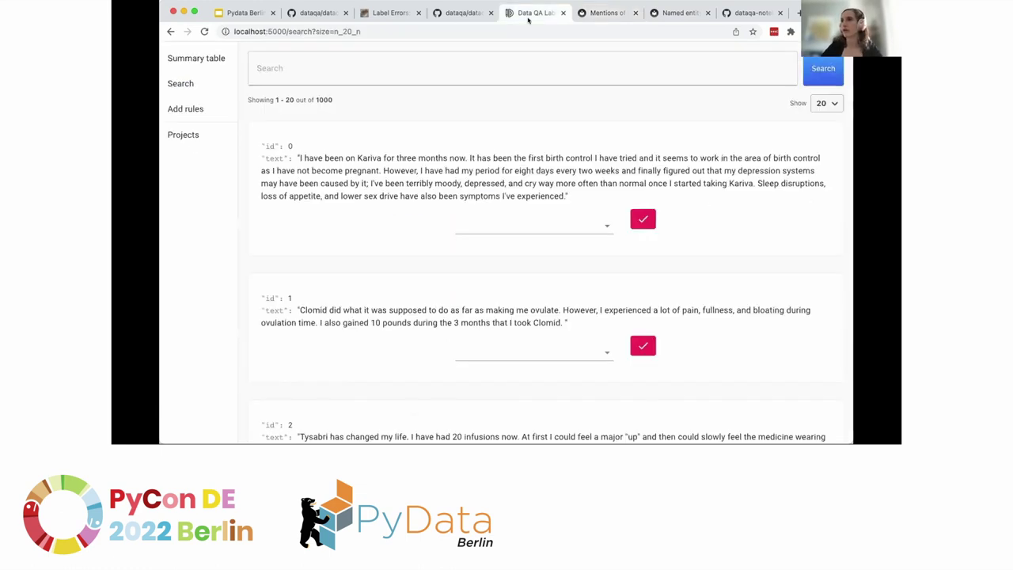
click(193, 109)
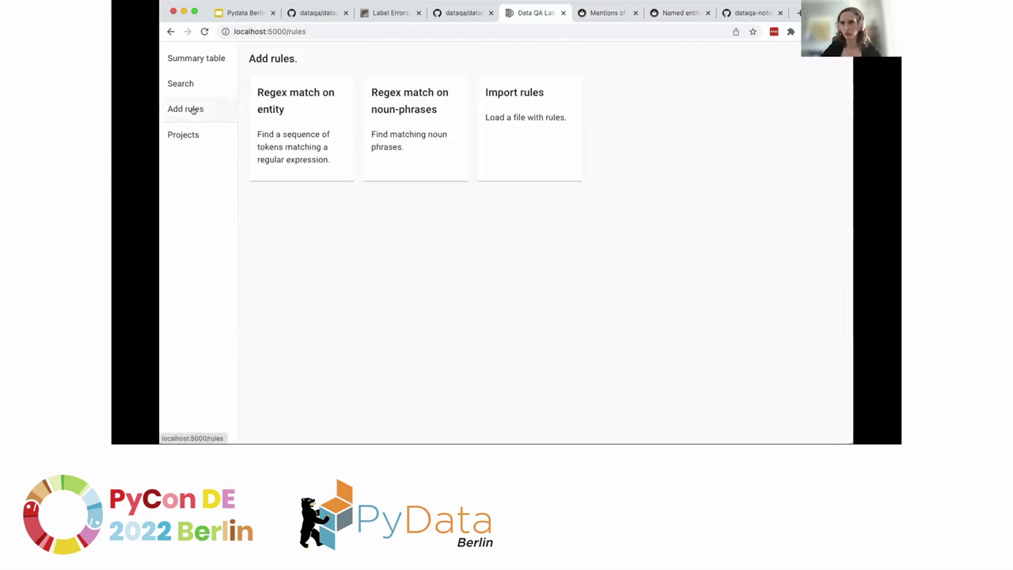
click(306, 141)
click(373, 116)
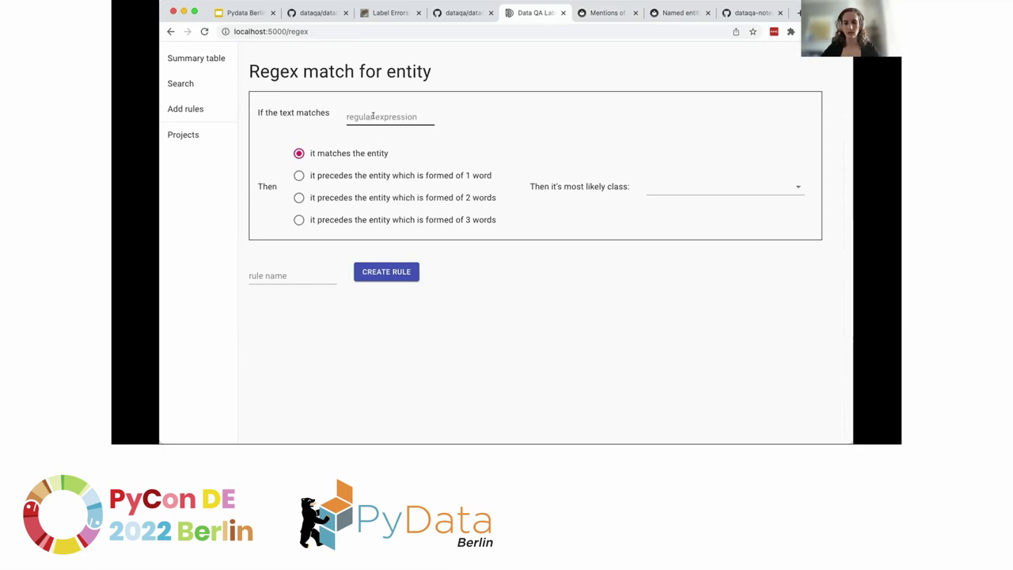
key(super+v)
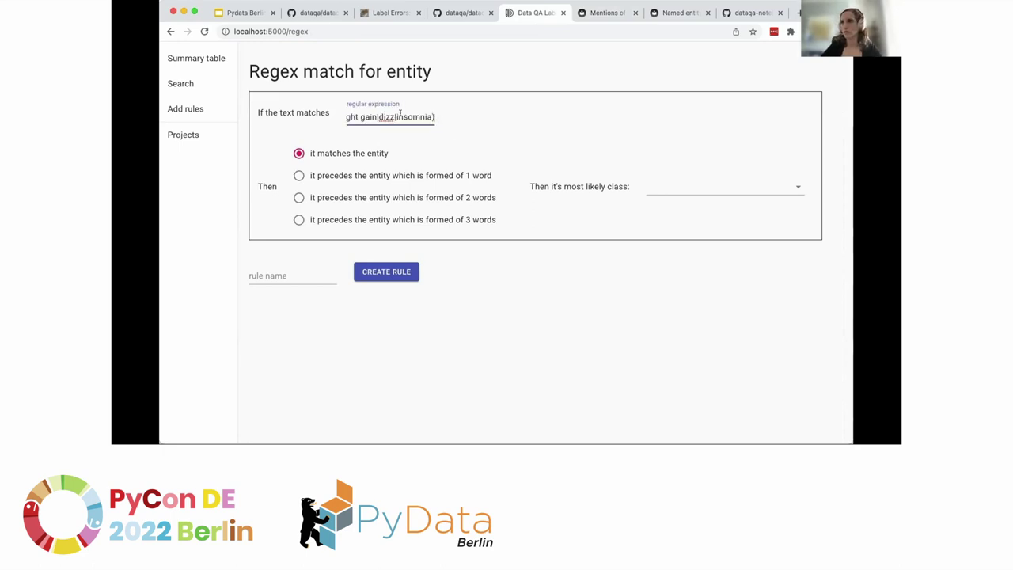
key(super+Left)
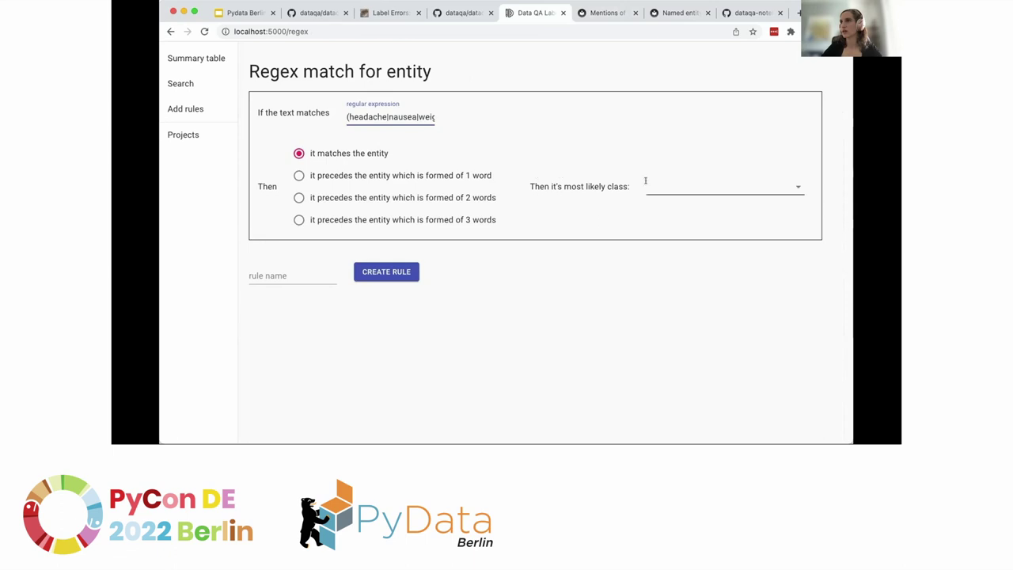
Assign the class side effect to the rule, name it "side effect word list" and create it
click(671, 185)
click(673, 211)
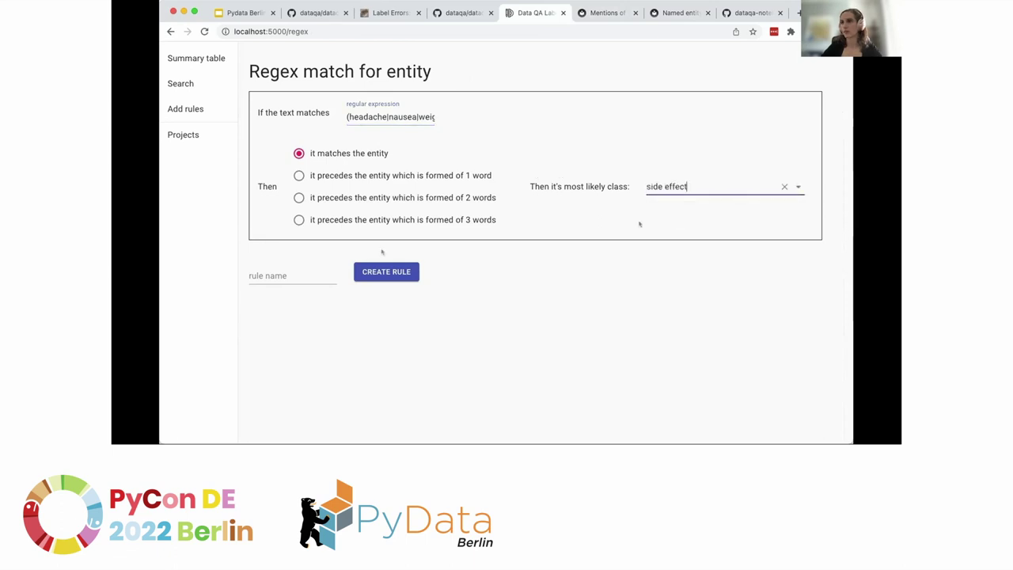
click(274, 273)
text(side effecty)
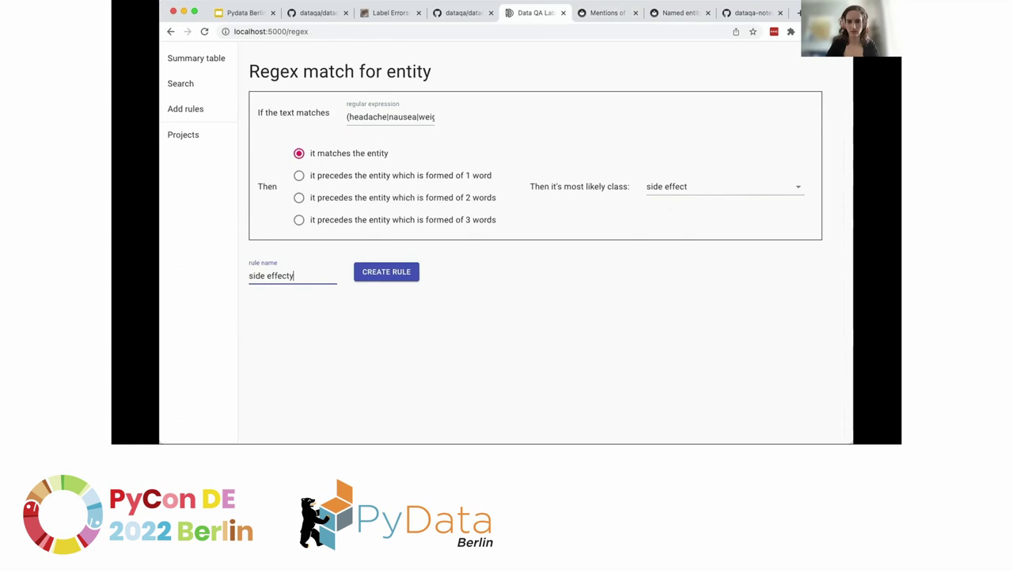
key(BackSpace)
text(word list)
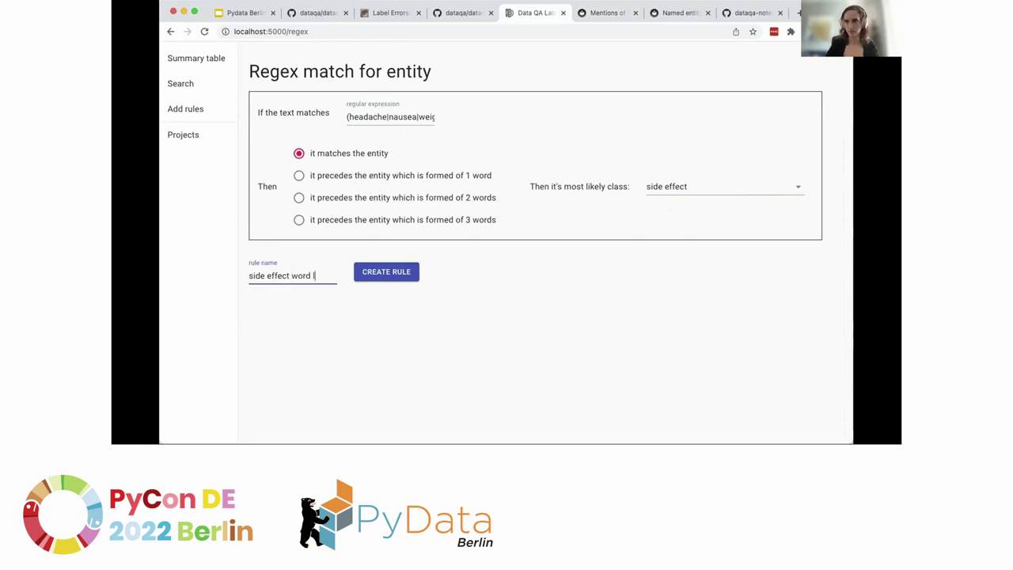
click(410, 269)
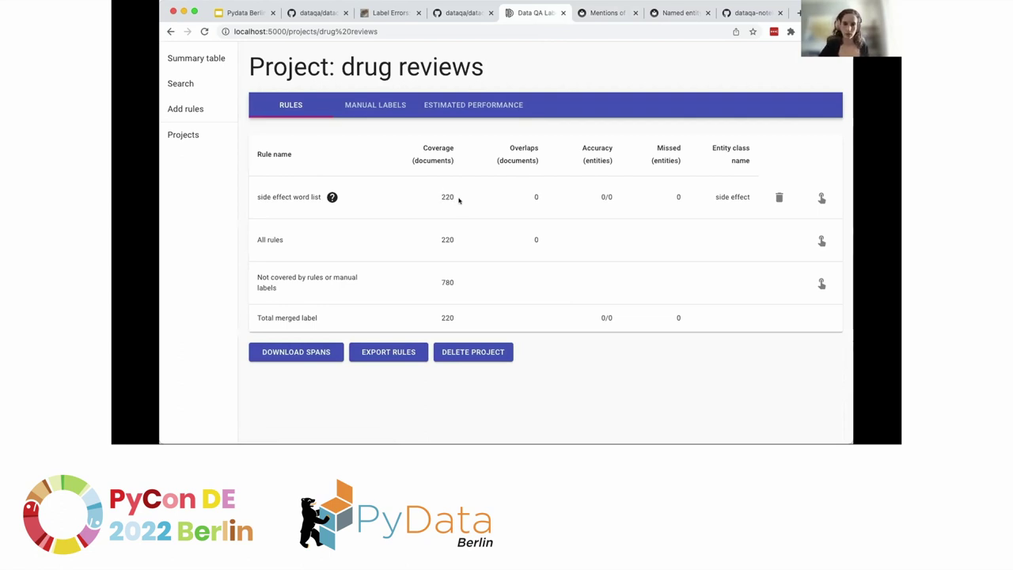
Label the first two documents matched by the side effect word list rule, accepting the headache tag and removing the weight gain tag
click(819, 198)
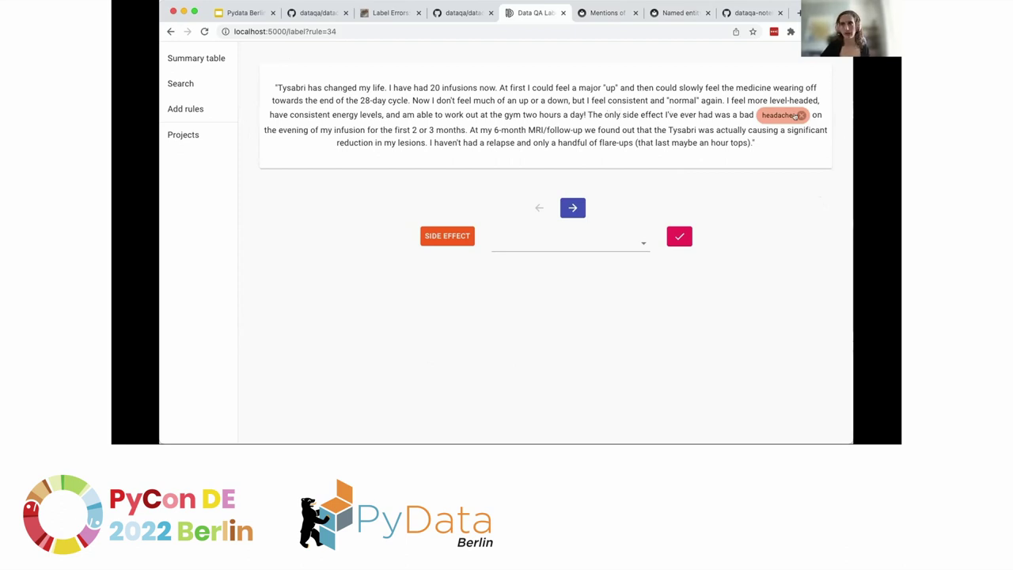
click(681, 235)
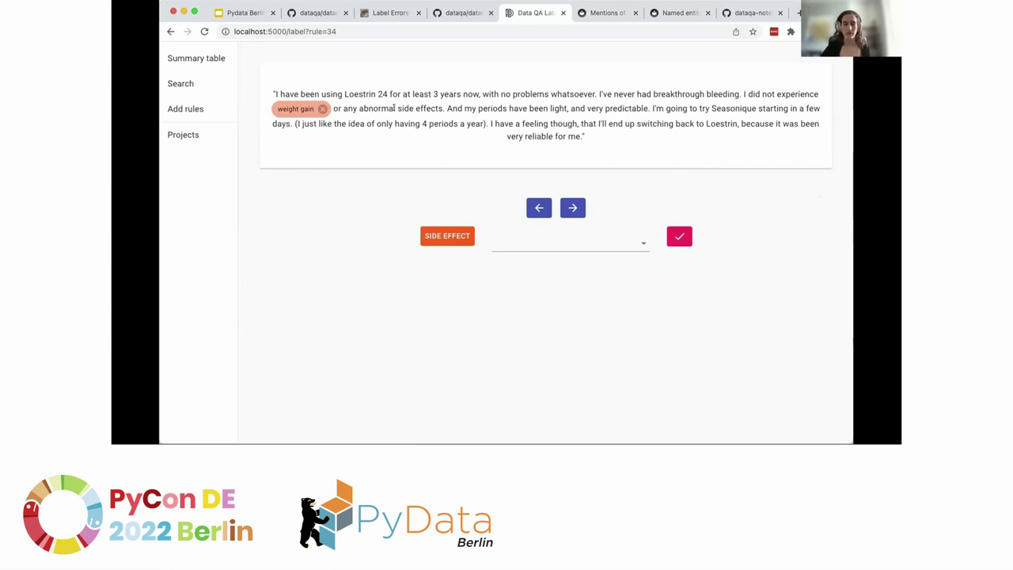
click(322, 108)
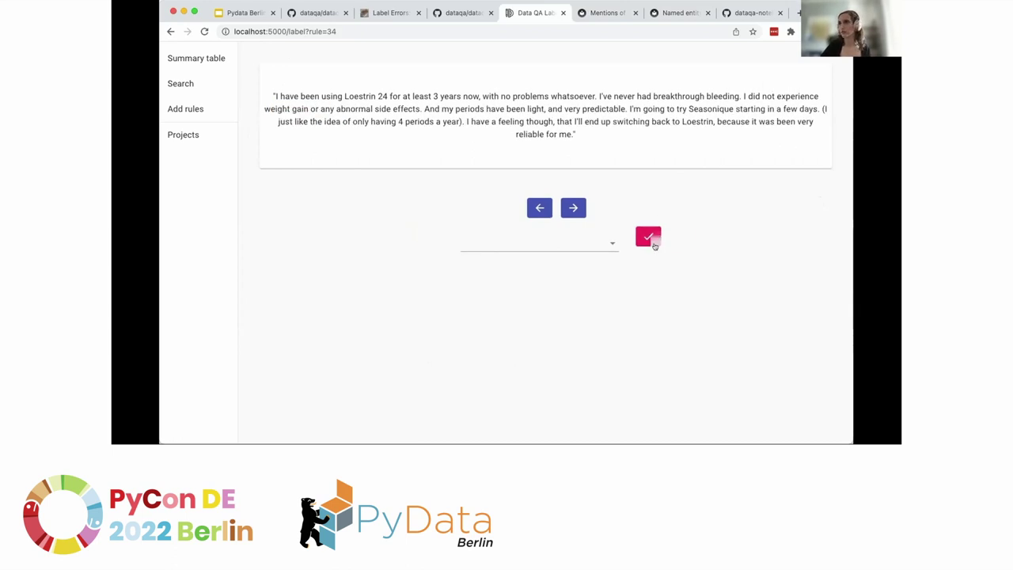
click(646, 238)
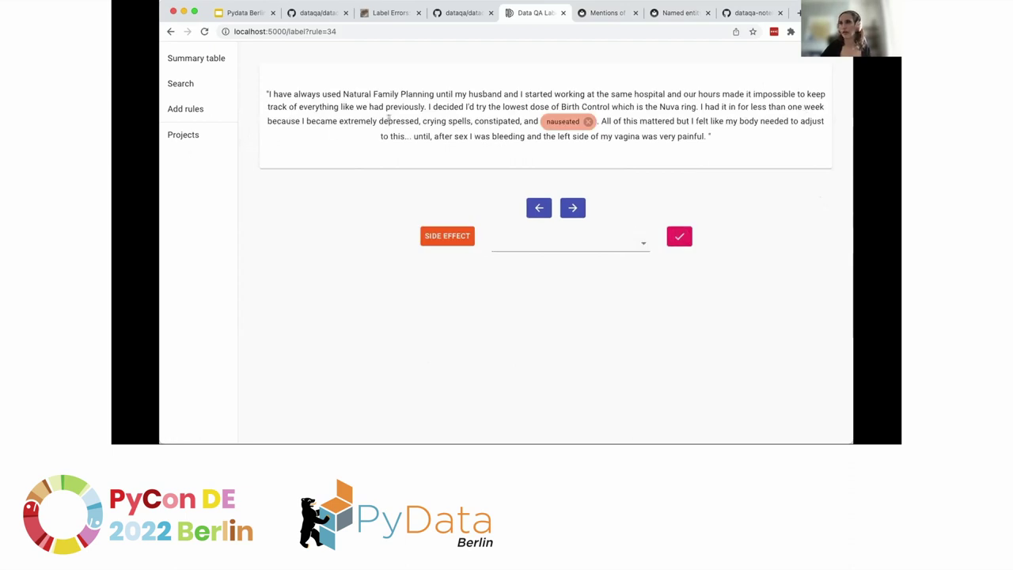
Tag depressed, crying spells and constipated as side effects alongside nauseated in the Nuva ring review, and confirm its labels
click(448, 236)
drag(388, 120, 399, 121)
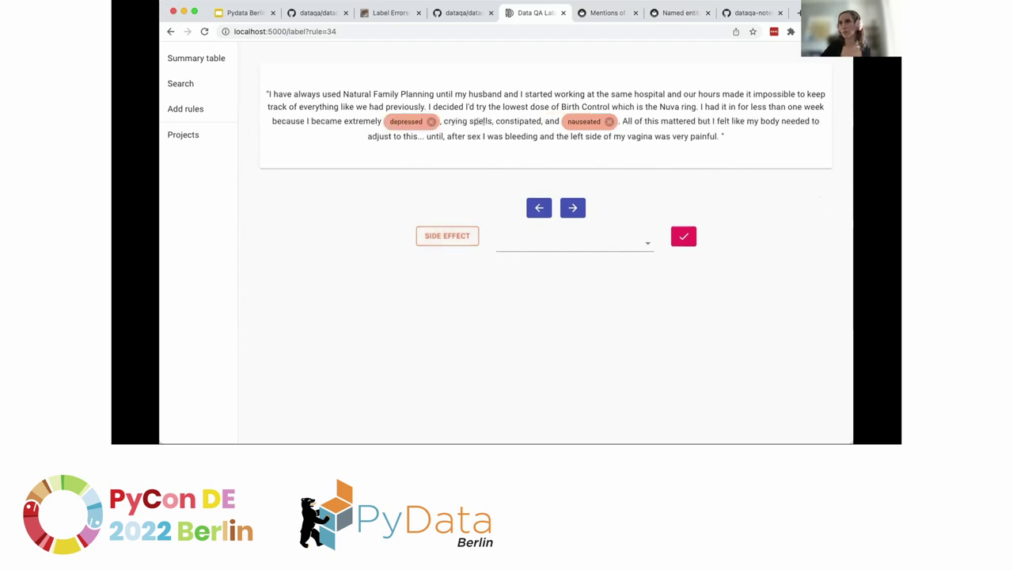
drag(483, 121, 456, 121)
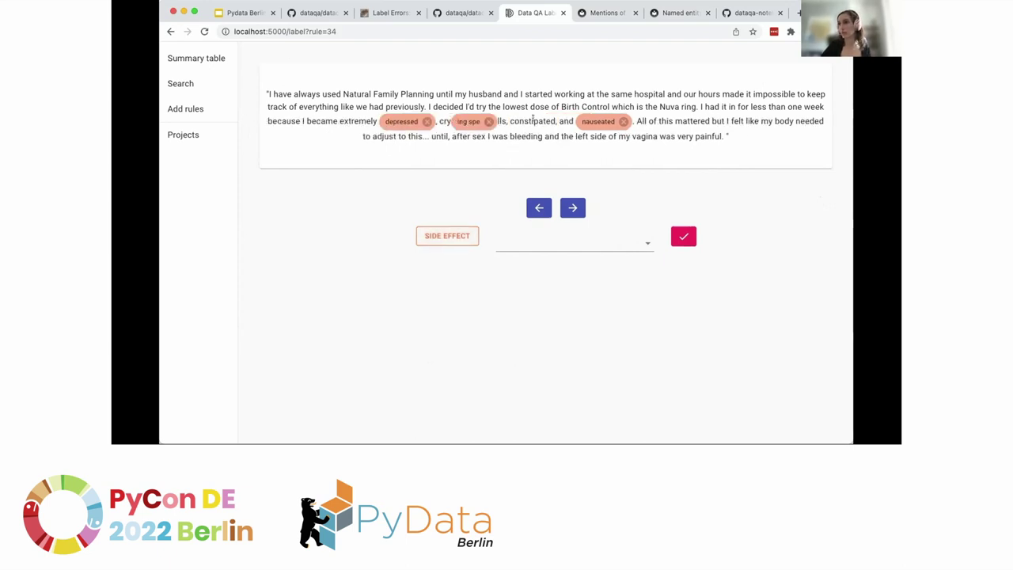
double_click(534, 123)
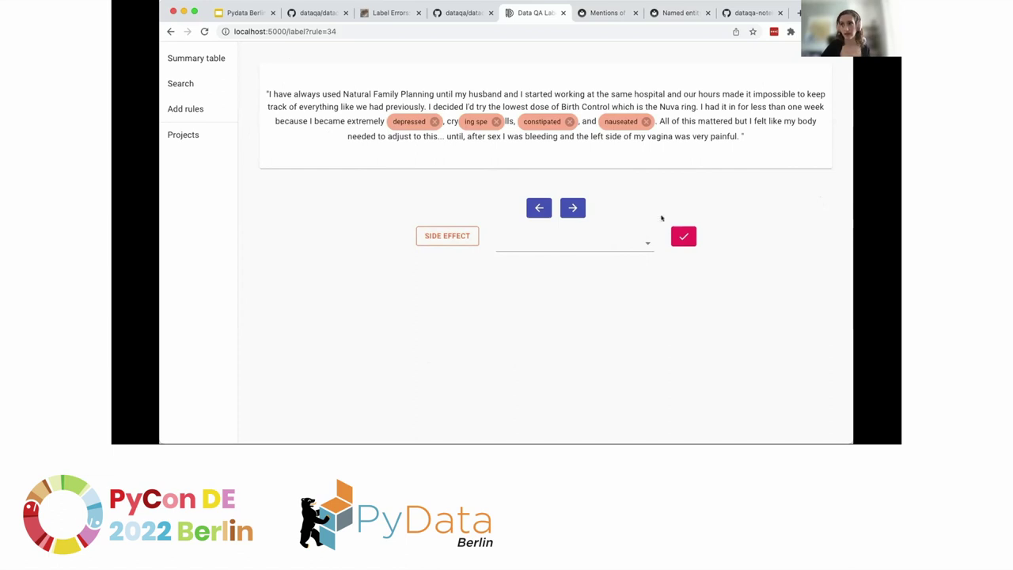
click(683, 235)
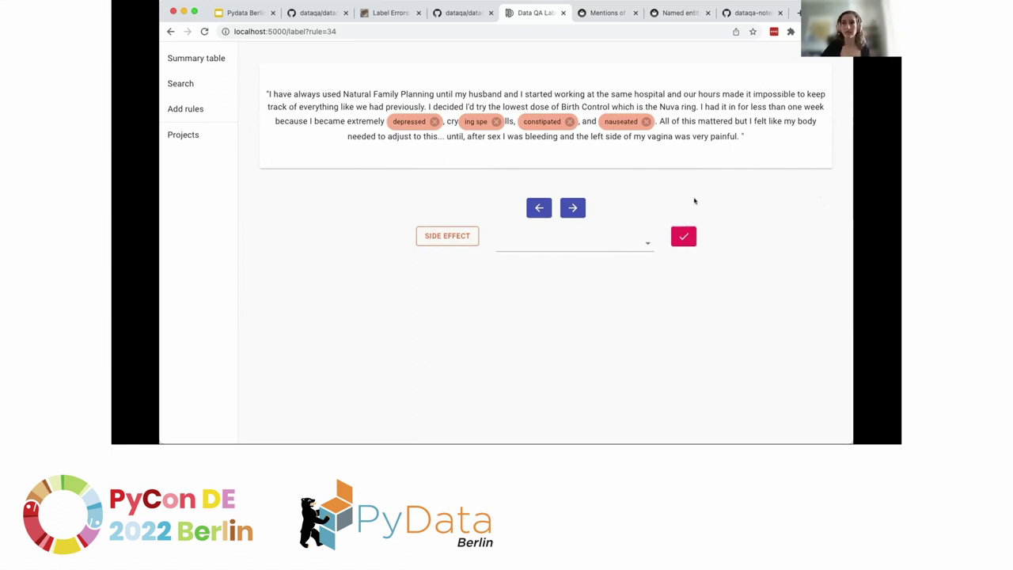
click(681, 236)
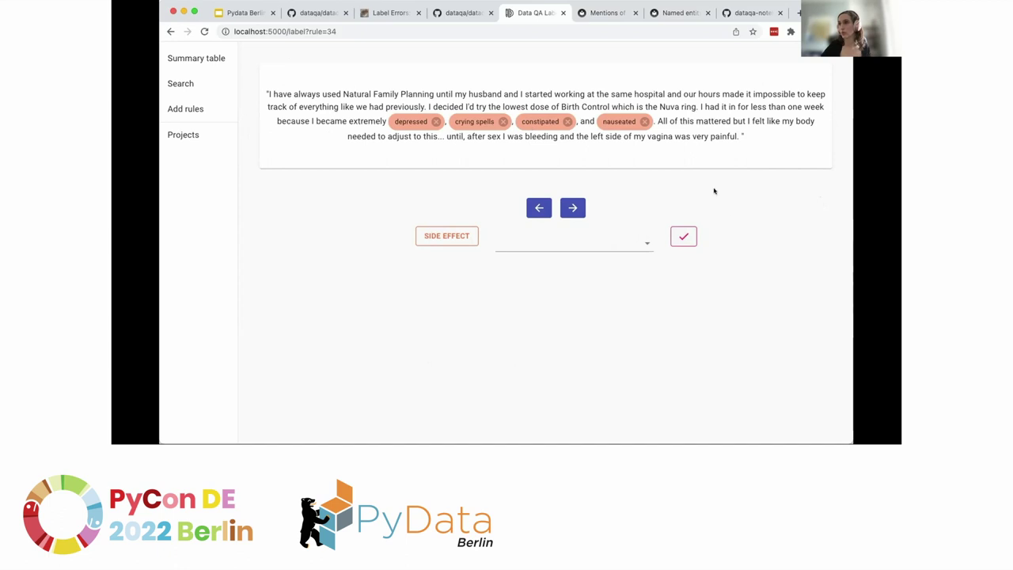
click(684, 235)
click(683, 236)
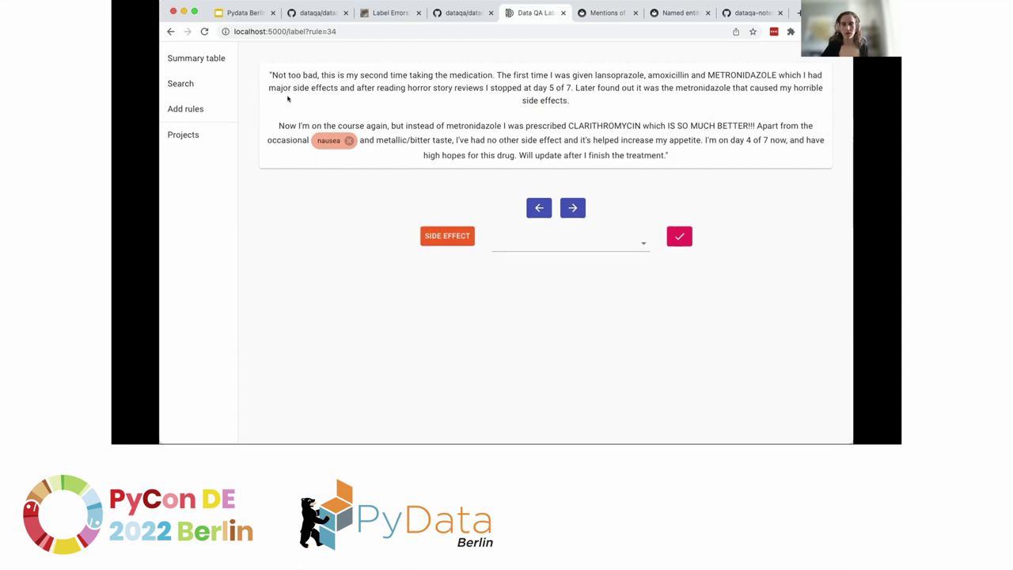
Check the rule's accuracy in the summary table and the project's estimated performance, and go back to the project list
click(216, 58)
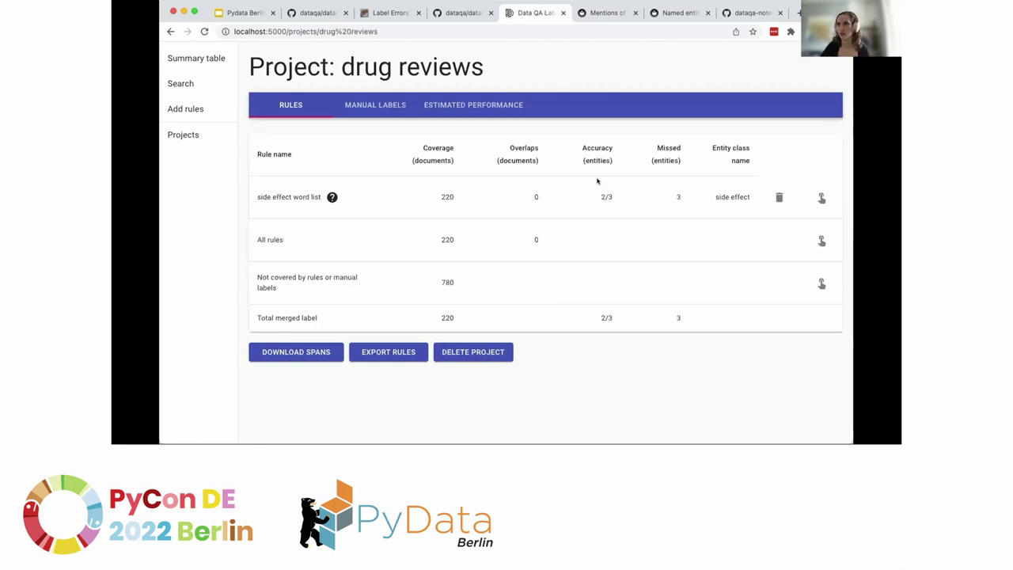
click(485, 107)
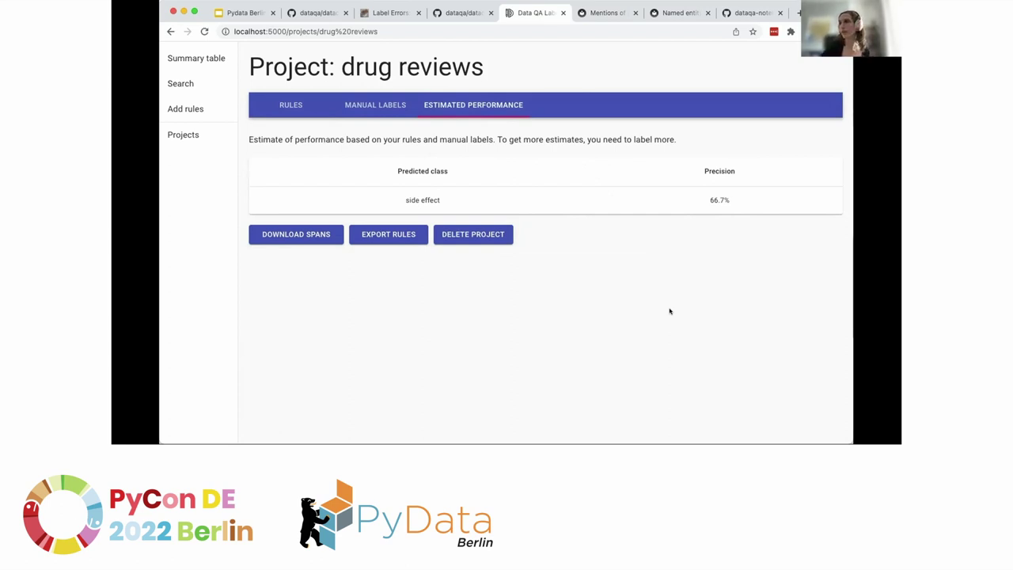
click(208, 137)
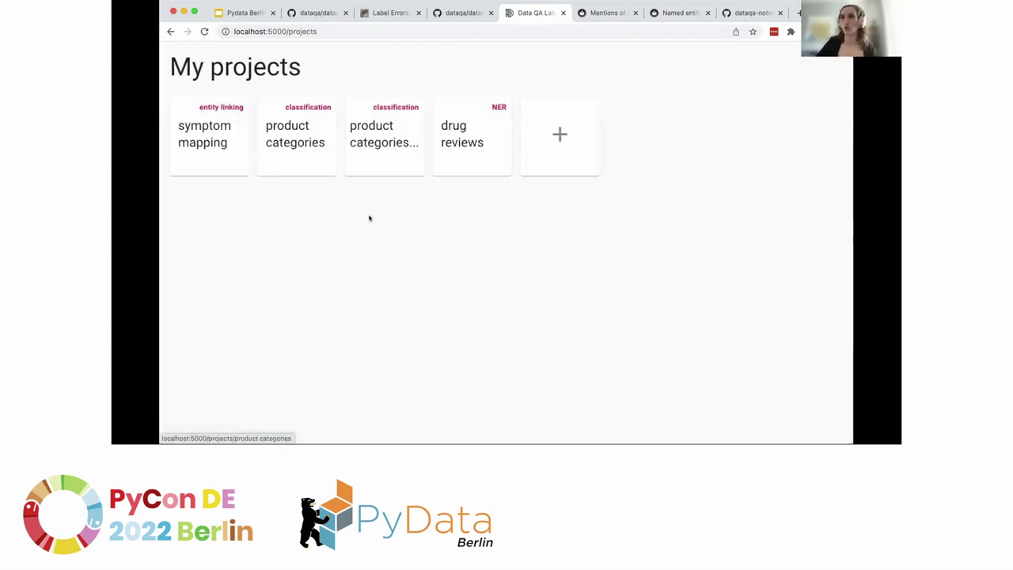